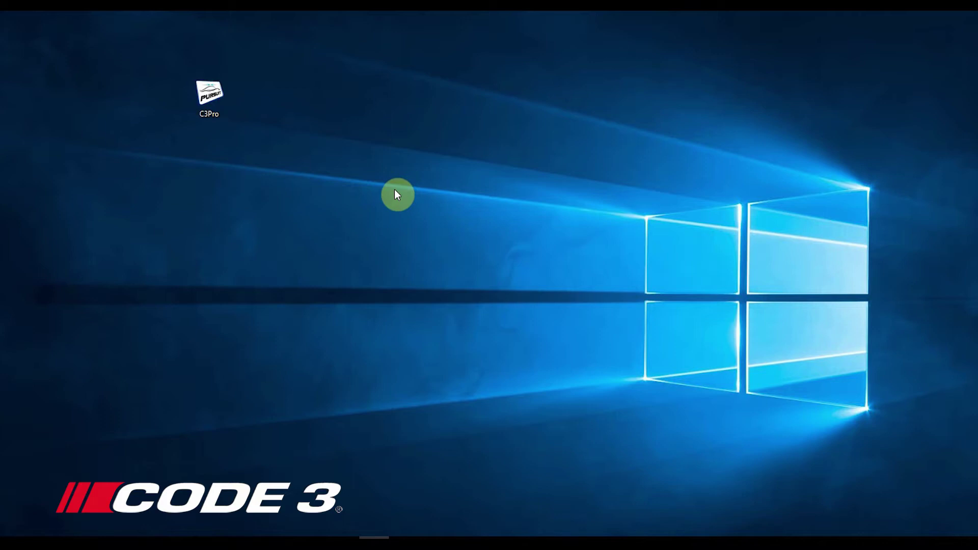
Launch C3 Pro from its desktop icon and begin a new lightbar from the welcome page
{"action": "double_click", "coordinate": [214, 102]}
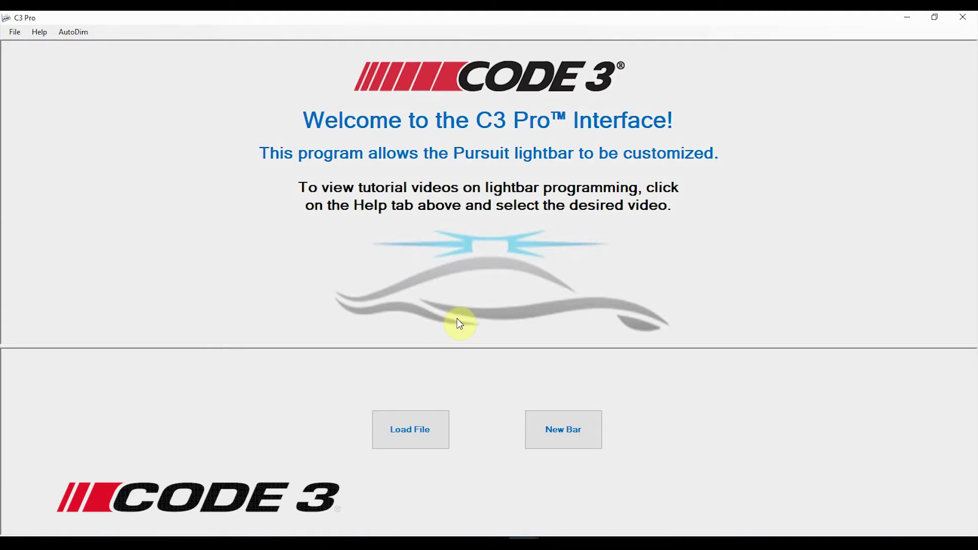
{"action": "left_click", "coordinate": [564, 431]}
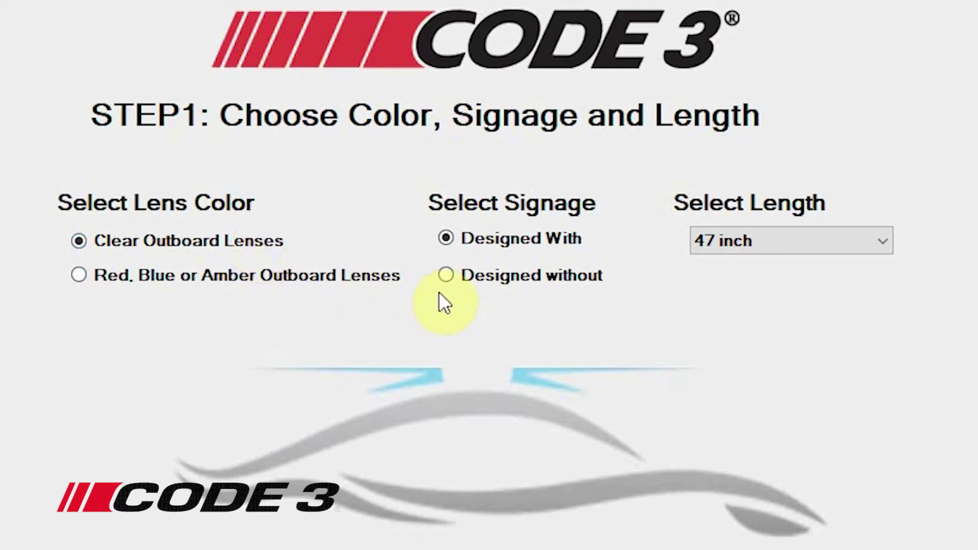
Set up a 47-inch bar designed without signage and go to the layout step
{"action": "left_click", "coordinate": [536, 281]}
{"action": "left_click", "coordinate": [888, 240]}
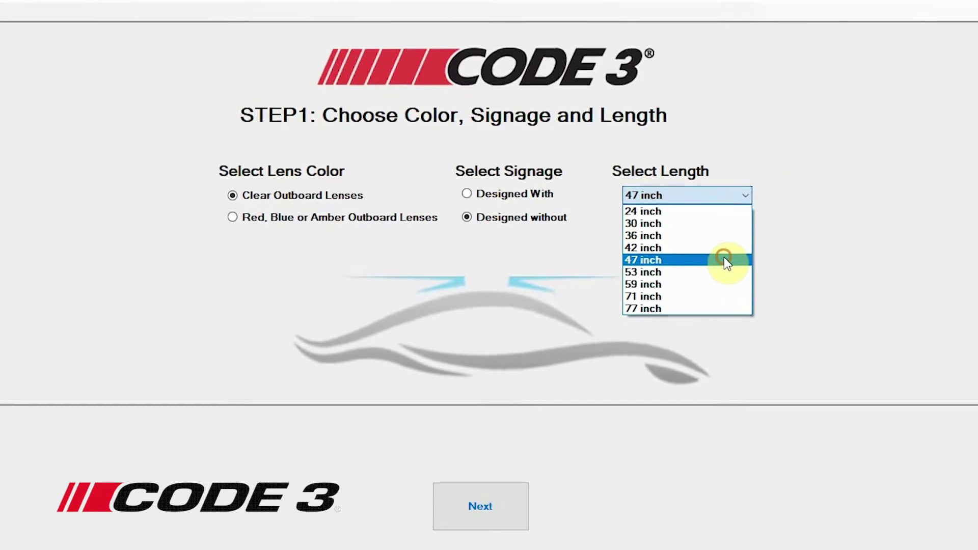
{"action": "left_click", "coordinate": [723, 257]}
{"action": "left_click", "coordinate": [508, 501]}
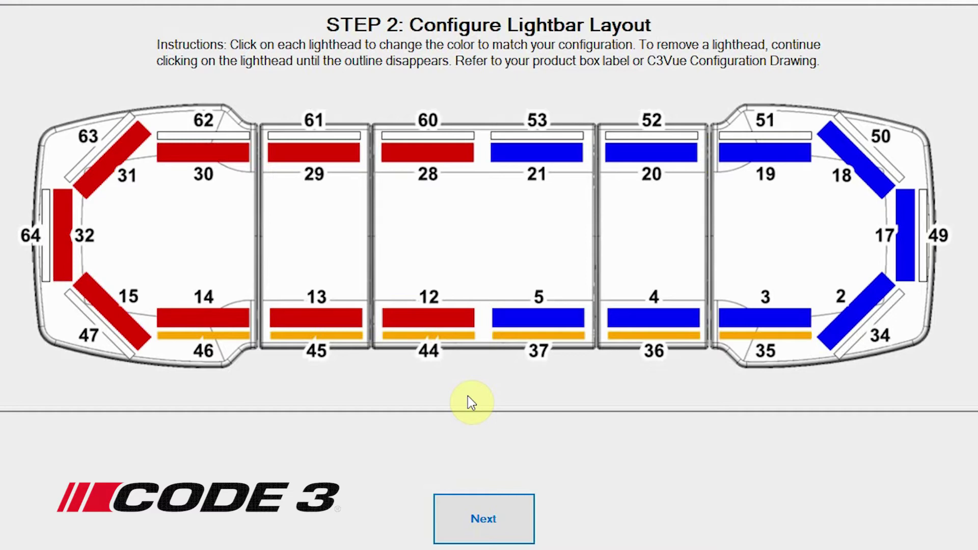
Cycle lighthead 28 through blue, amber and empty, leaving it red
{"action": "left_click", "coordinate": [457, 154]}
{"action": "left_click", "coordinate": [458, 154]}
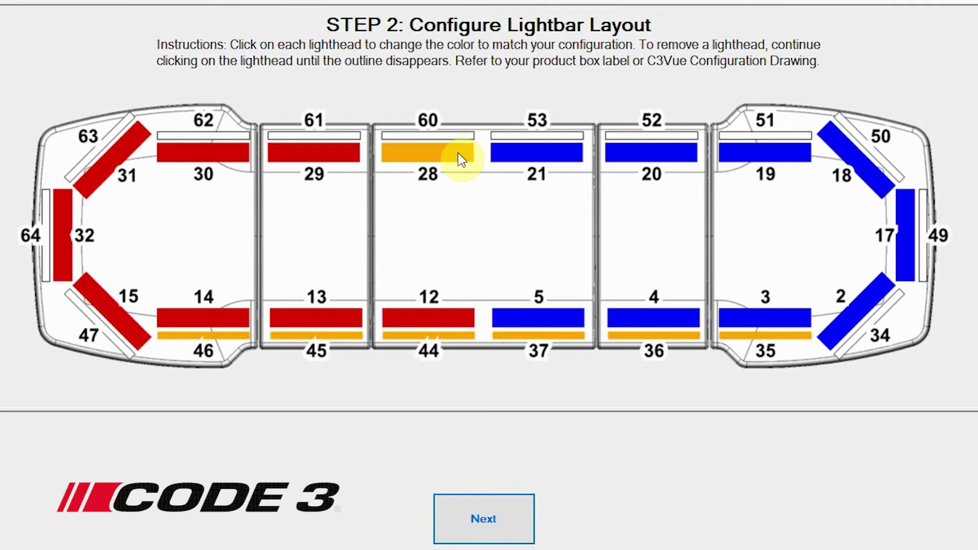
{"action": "left_click", "coordinate": [457, 154]}
{"action": "left_click", "coordinate": [458, 153]}
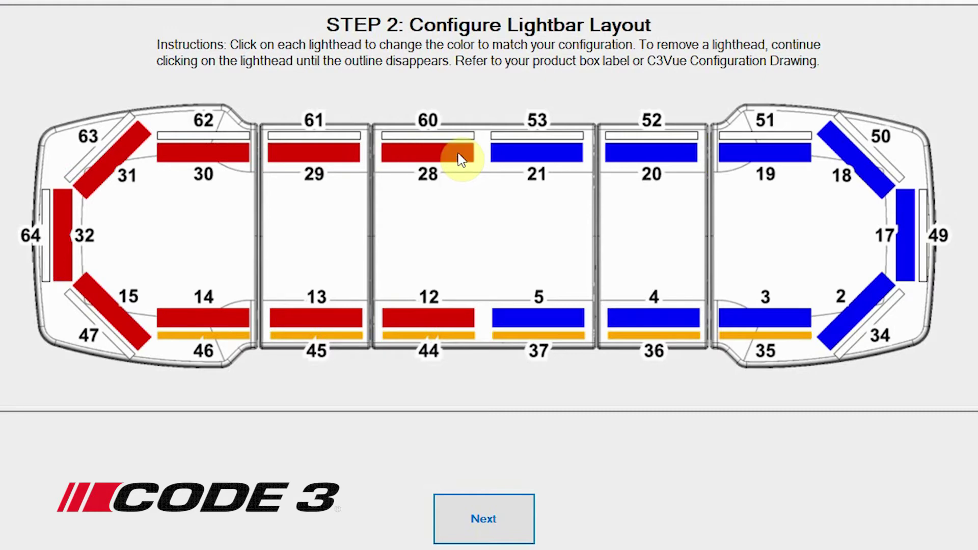
{"action": "left_click", "coordinate": [458, 154]}
{"action": "left_click", "coordinate": [457, 154]}
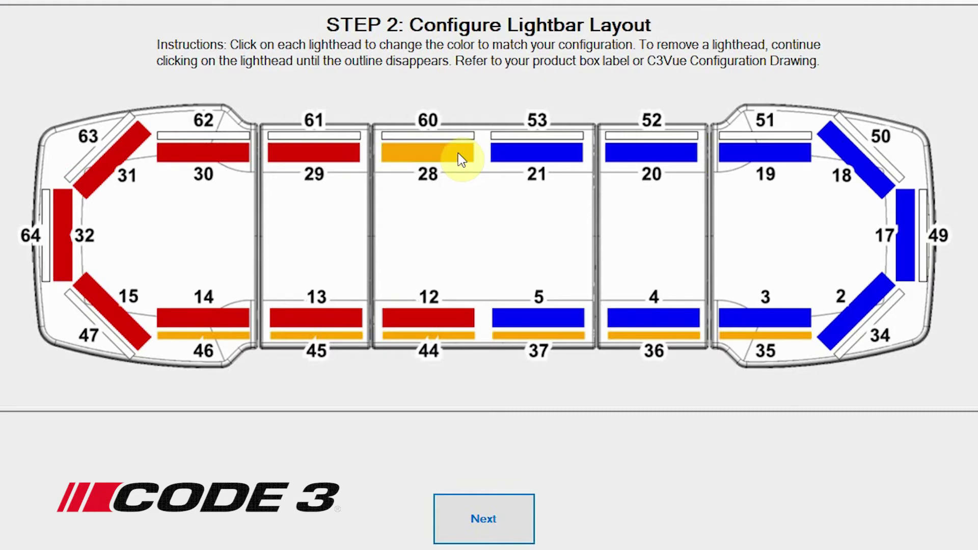
{"action": "left_click", "coordinate": [458, 154]}
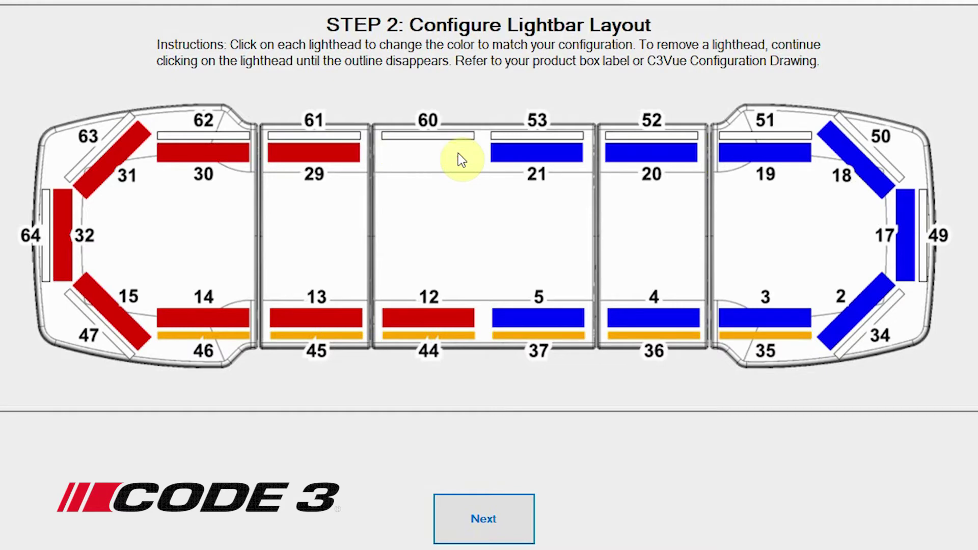
{"action": "left_click", "coordinate": [458, 153]}
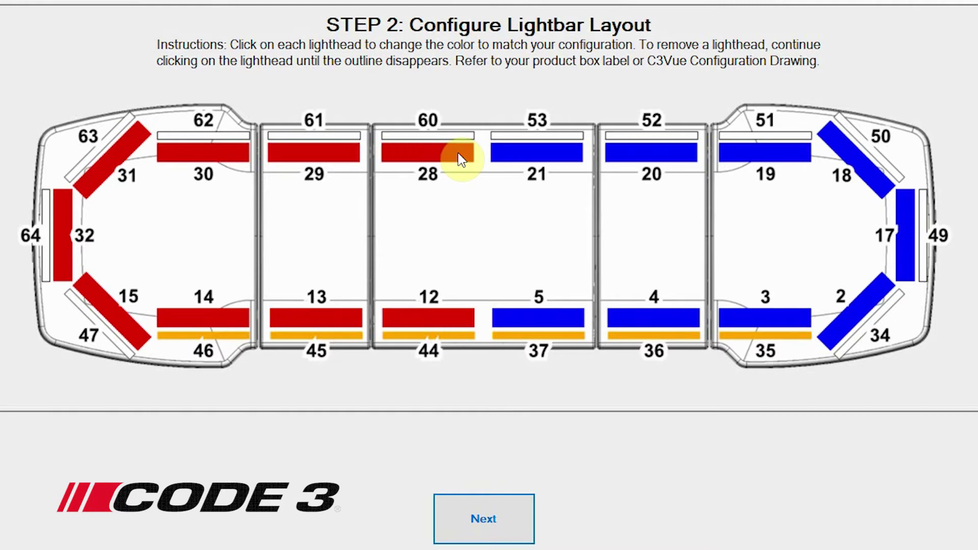
Cycle position 60 through its colours, leave it empty, and advance to flash configuration
{"action": "left_click", "coordinate": [460, 134]}
{"action": "left_click", "coordinate": [460, 135]}
{"action": "left_click", "coordinate": [459, 135]}
{"action": "left_click", "coordinate": [460, 135]}
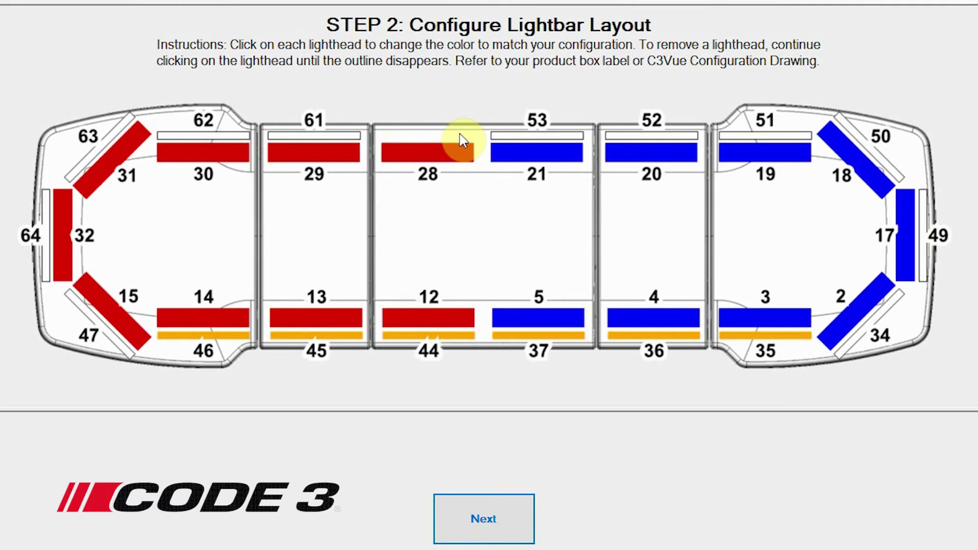
{"action": "left_click", "coordinate": [460, 136]}
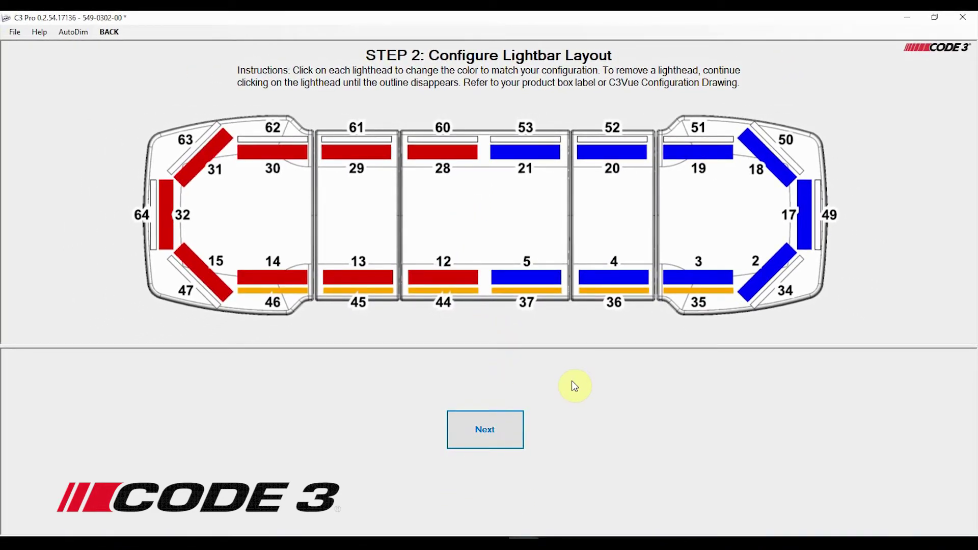
{"action": "left_click", "coordinate": [515, 429]}
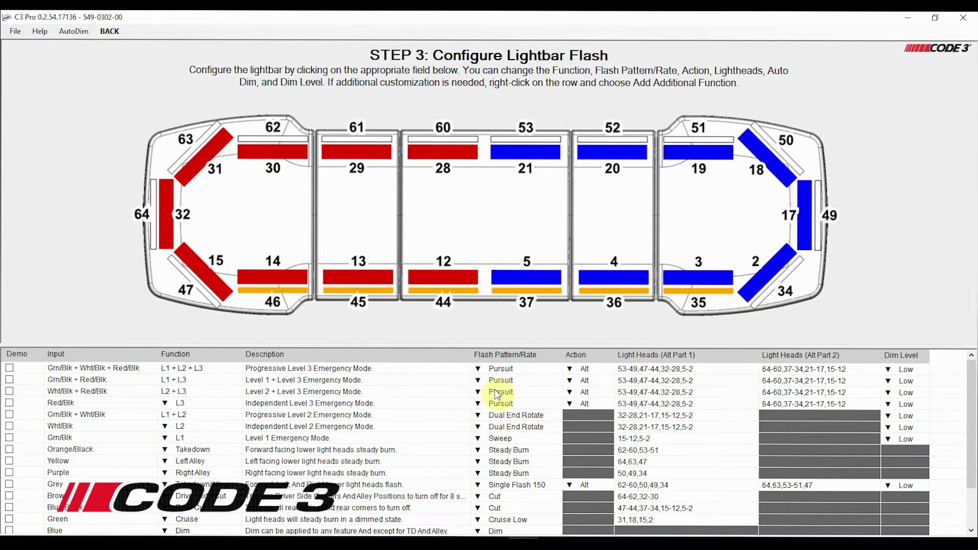
Widen the Description column in the Step 3 function list
{"action": "mouse_move", "coordinate": [472, 357]}
{"action": "left_mouse_down"}
{"action": "mouse_move", "coordinate": [323, 361]}
{"action": "mouse_move", "coordinate": [594, 356]}
{"action": "mouse_move", "coordinate": [471, 363]}
{"action": "left_mouse_up"}
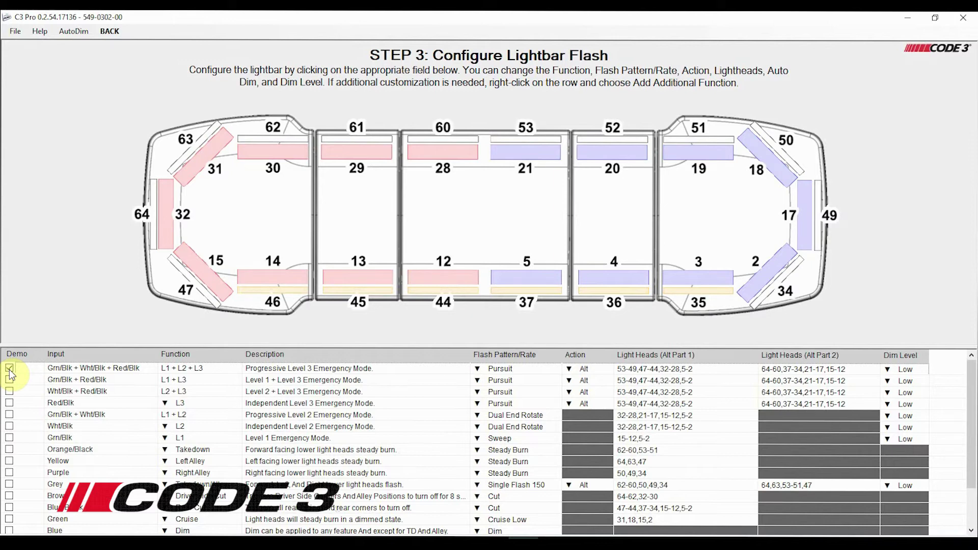
Stop the flash demo and set the Purple row's function to Aux
{"action": "left_click", "coordinate": [9, 369]}
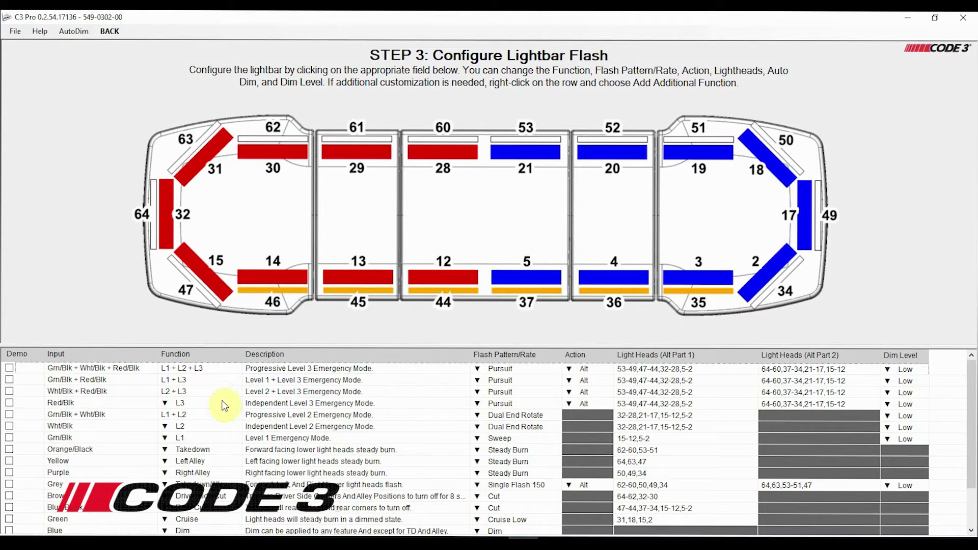
{"action": "left_click", "coordinate": [165, 474]}
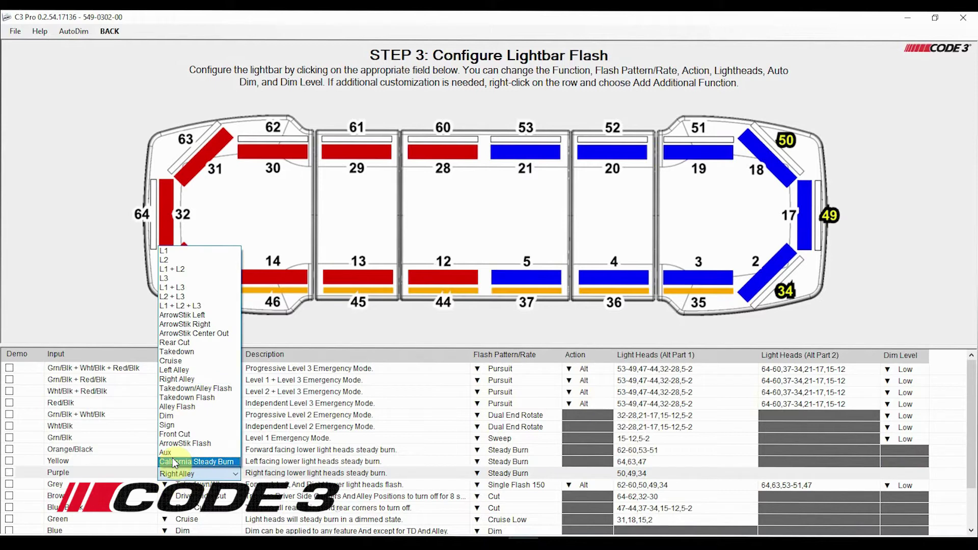
{"action": "left_click", "coordinate": [176, 454]}
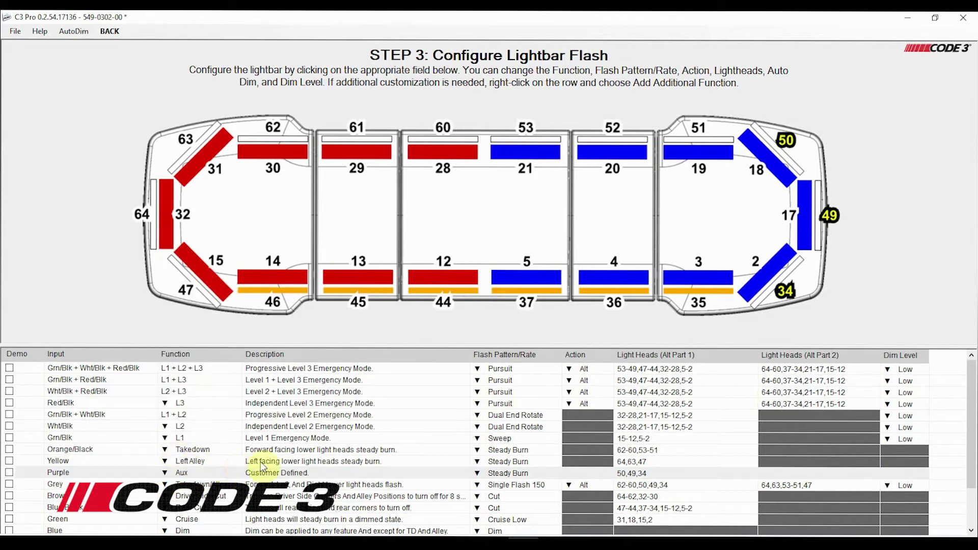
Keep Pursuit as the first row's flash pattern
{"action": "left_click", "coordinate": [496, 368]}
{"action": "left_click", "coordinate": [495, 369]}
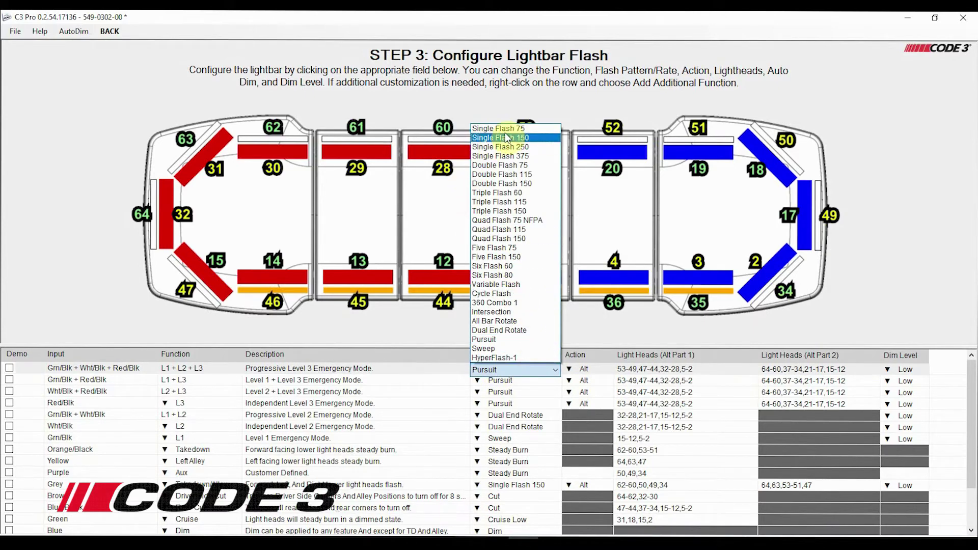
{"action": "left_click", "coordinate": [542, 339]}
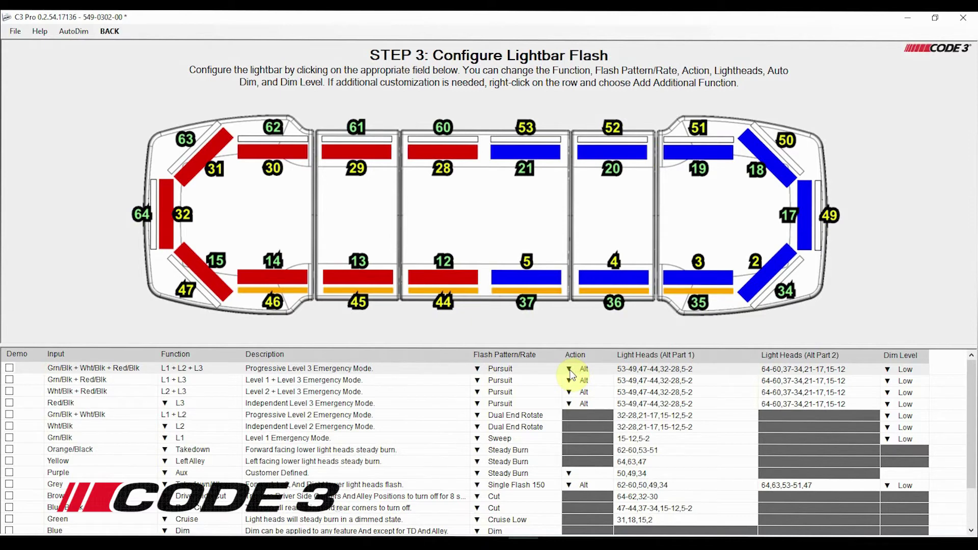
Set the Purple row's action to Ind
{"action": "left_click", "coordinate": [569, 369]}
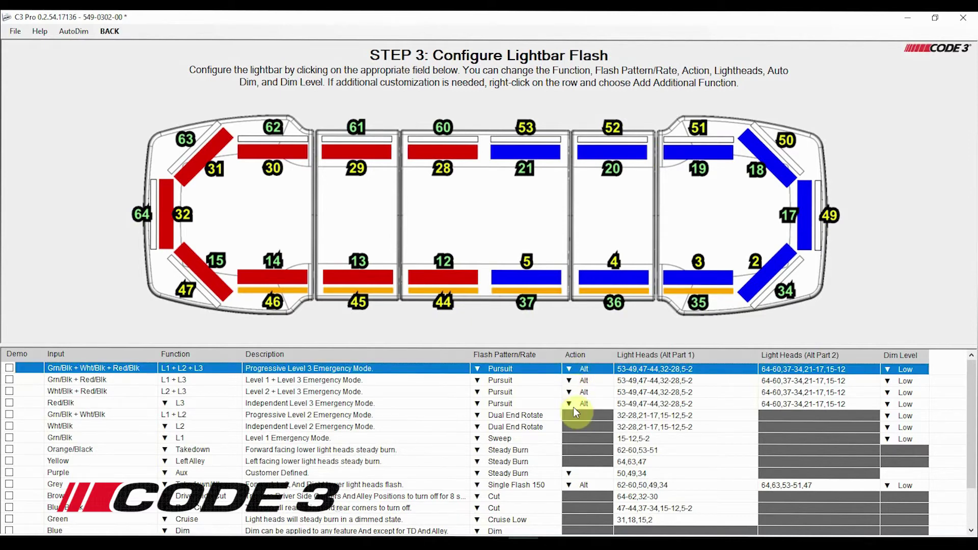
{"action": "left_click", "coordinate": [570, 474]}
{"action": "left_click", "coordinate": [573, 473]}
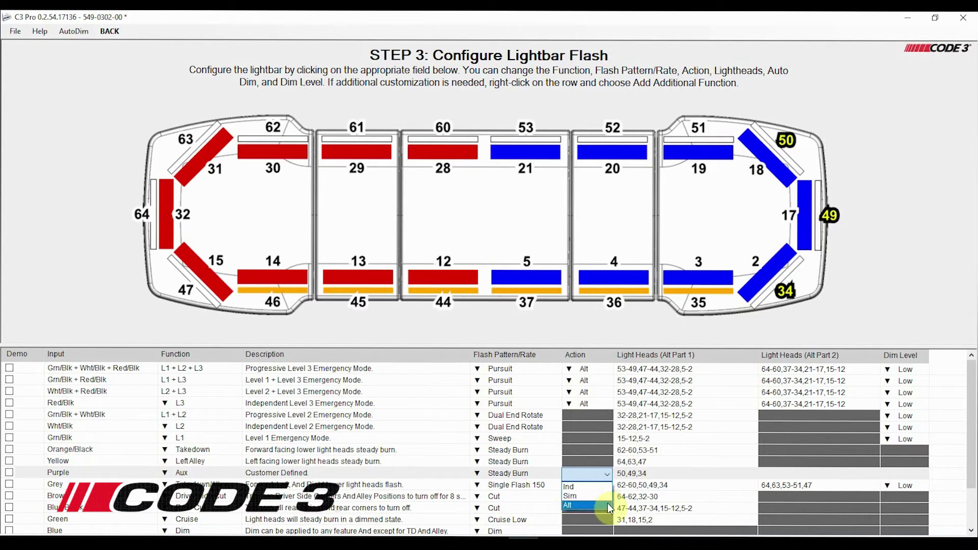
{"action": "left_click", "coordinate": [572, 373]}
Give the first emergency row the Quad Flash 150 flash pattern
{"action": "left_click", "coordinate": [569, 369]}
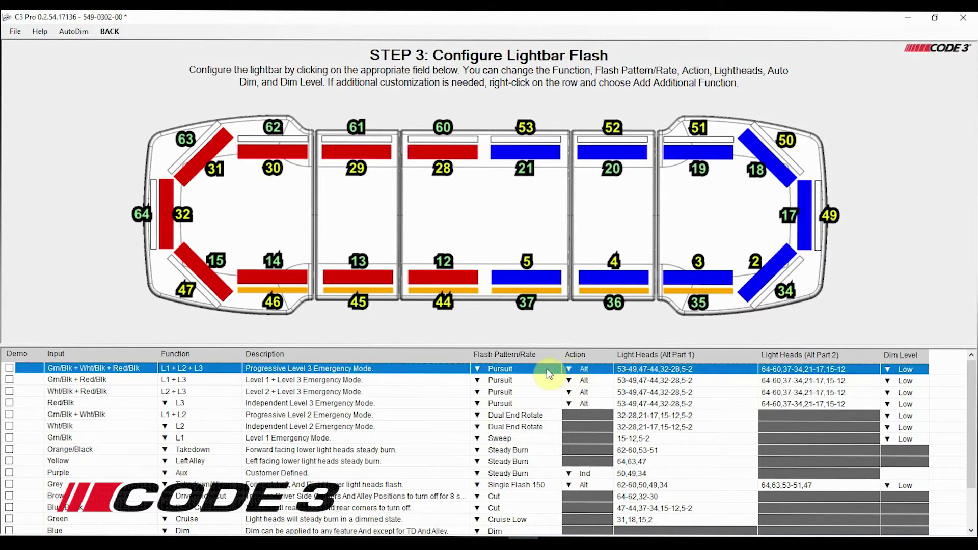
{"action": "left_click", "coordinate": [478, 369]}
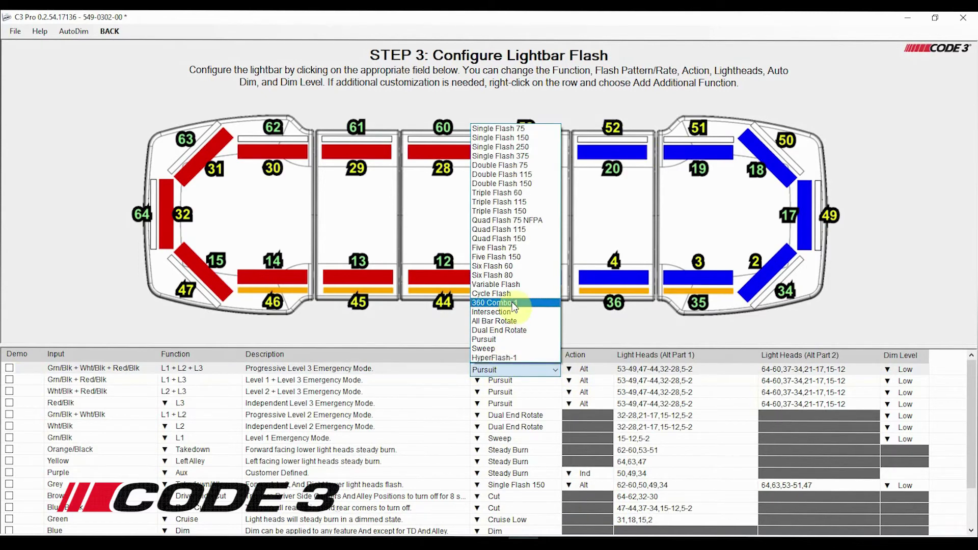
{"action": "left_click", "coordinate": [524, 239]}
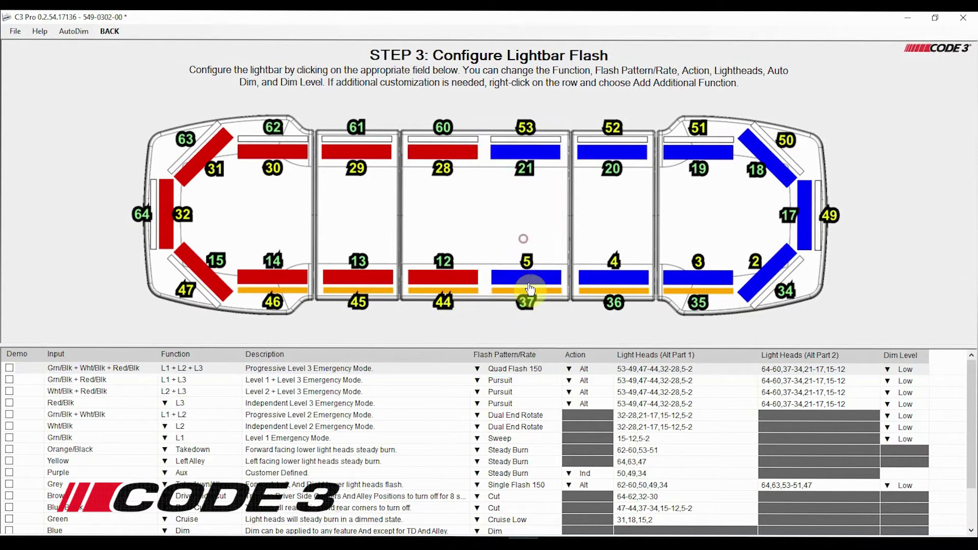
{"action": "left_click", "coordinate": [571, 369]}
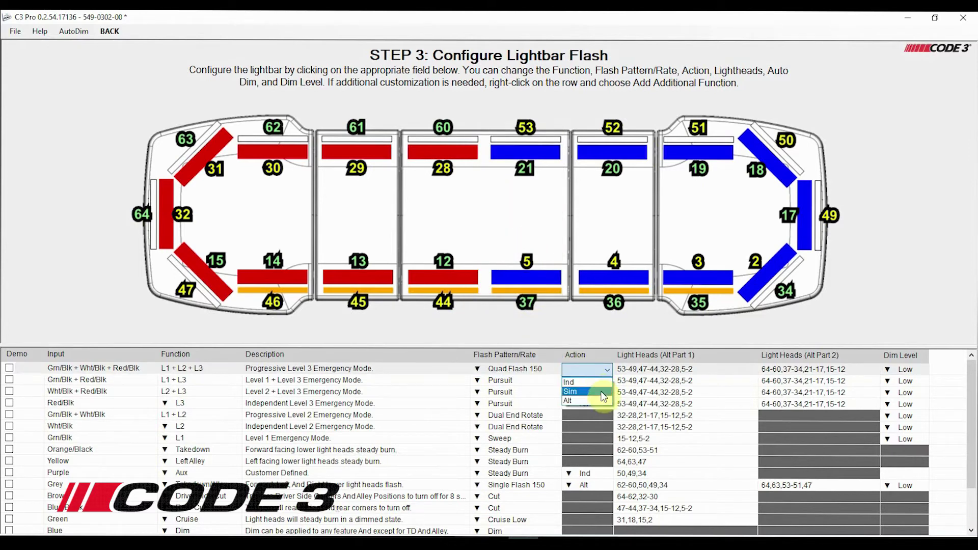
Set the first row's action to Alt so its heads alternate
{"action": "left_click", "coordinate": [567, 396]}
{"action": "left_click", "coordinate": [605, 370]}
{"action": "left_click", "coordinate": [586, 382]}
{"action": "left_click", "coordinate": [590, 371]}
{"action": "left_click", "coordinate": [590, 370]}
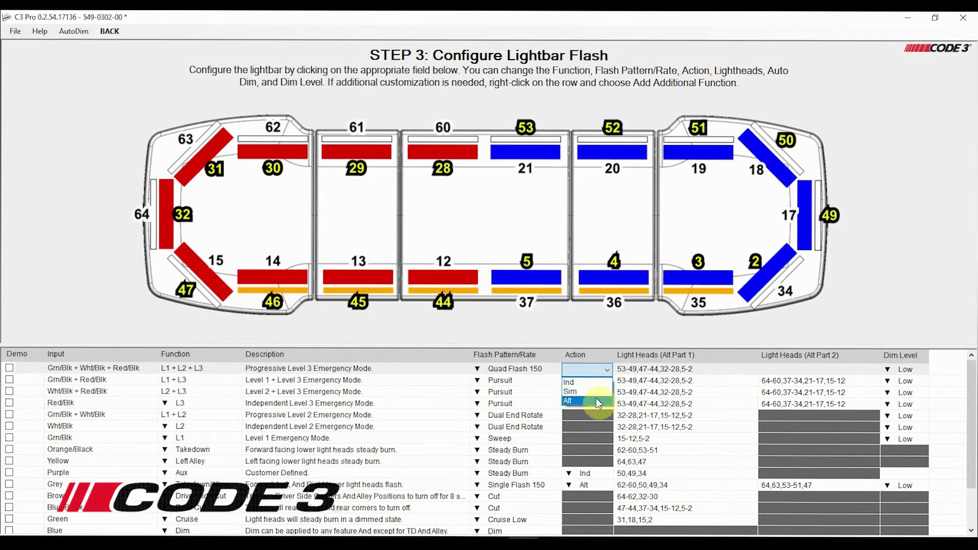
{"action": "left_click", "coordinate": [596, 399]}
{"action": "left_click", "coordinate": [700, 370]}
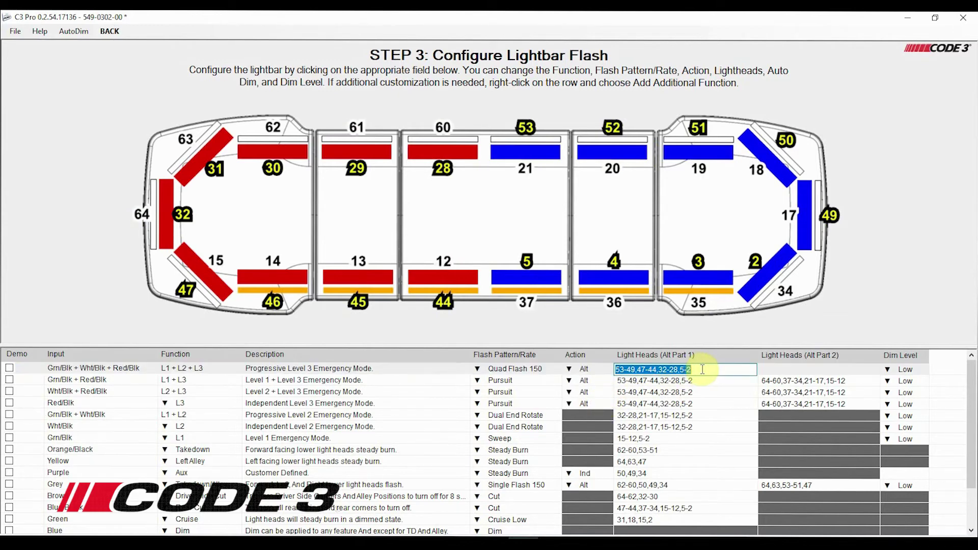
{"action": "left_click", "coordinate": [699, 370]}
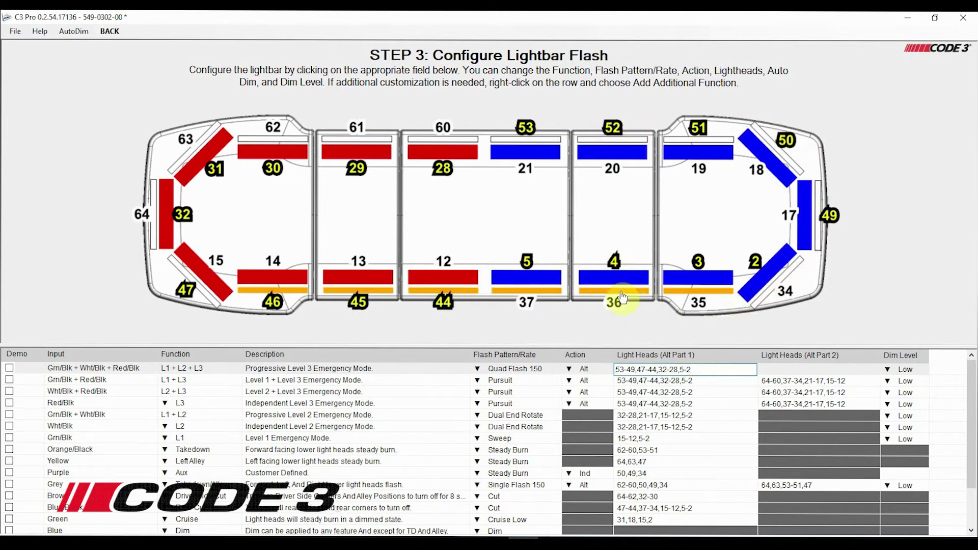
Add heads 12, 13 and 14 to the Alt Part 1 group
{"action": "left_click", "coordinate": [444, 263]}
{"action": "left_click", "coordinate": [369, 265]}
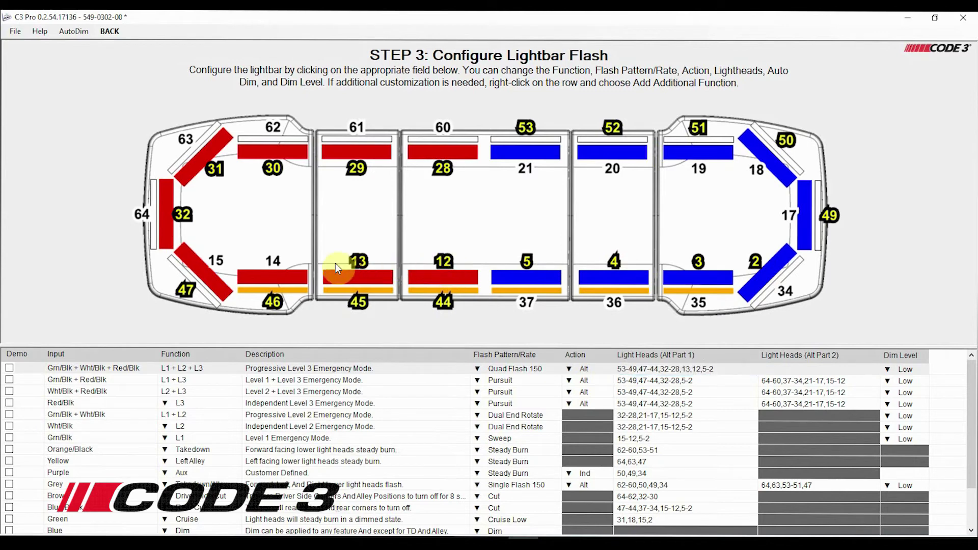
{"action": "left_click", "coordinate": [276, 272]}
Fill Alt Part 2 with heads 37-34, 17-21, 60-64 and 15
{"action": "left_click", "coordinate": [799, 368]}
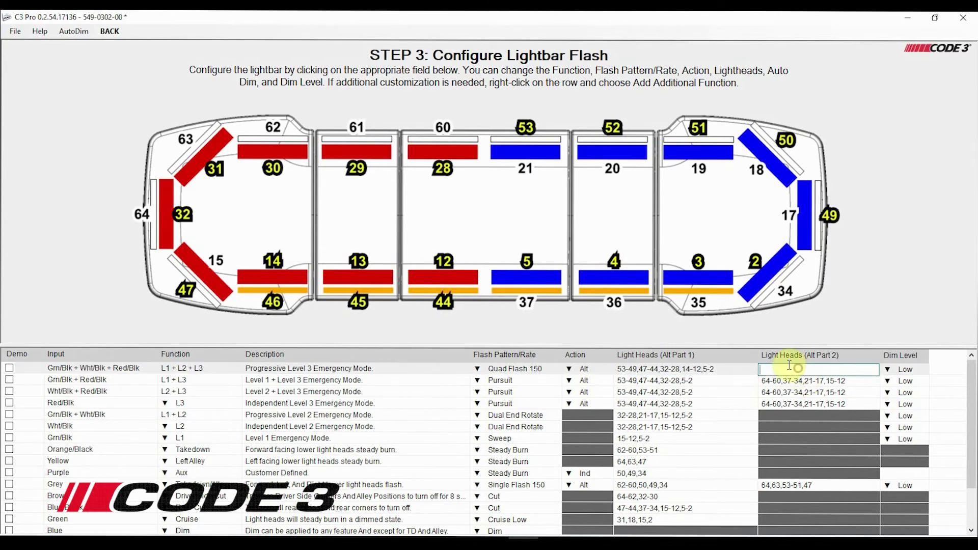
{"action": "left_click", "coordinate": [554, 300]}
{"action": "left_click", "coordinate": [614, 302]}
{"action": "left_click", "coordinate": [700, 301]}
{"action": "left_click", "coordinate": [784, 290]}
{"action": "left_click", "coordinate": [788, 215]}
{"action": "left_click", "coordinate": [756, 170]}
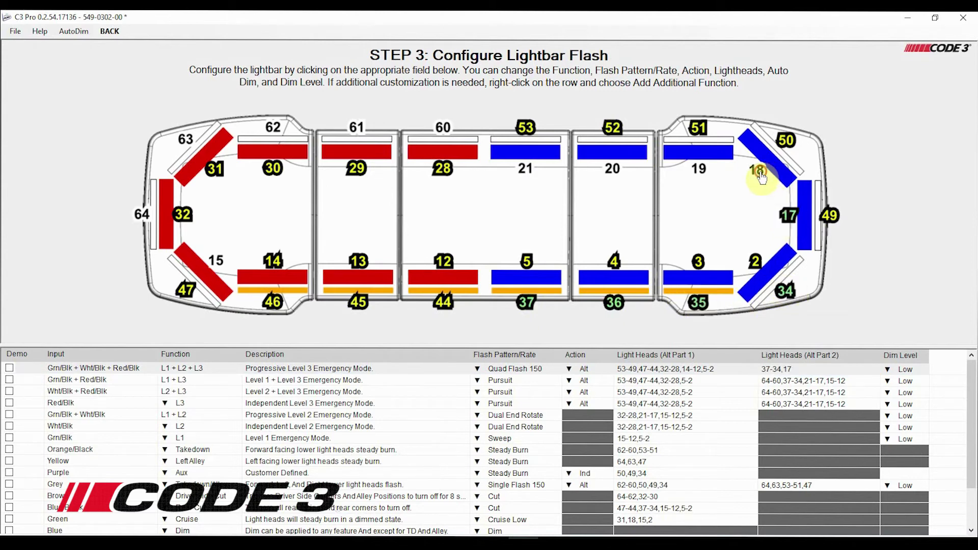
{"action": "left_click", "coordinate": [703, 174]}
{"action": "left_click", "coordinate": [614, 172]}
{"action": "left_click", "coordinate": [526, 169]}
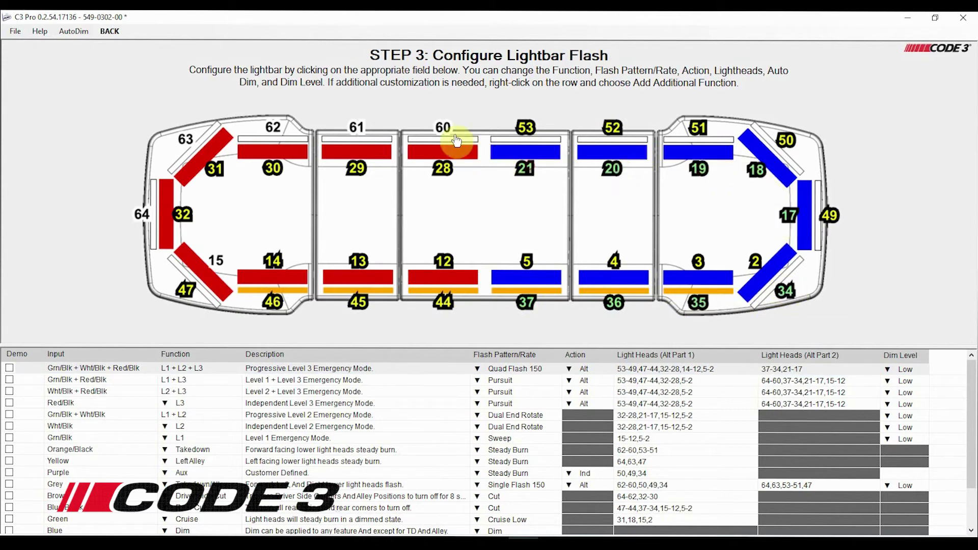
{"action": "left_click", "coordinate": [451, 134]}
{"action": "left_click", "coordinate": [356, 128]}
{"action": "left_click", "coordinate": [273, 129]}
{"action": "left_click", "coordinate": [185, 144]}
{"action": "left_click", "coordinate": [142, 213]}
{"action": "left_click", "coordinate": [216, 260]}
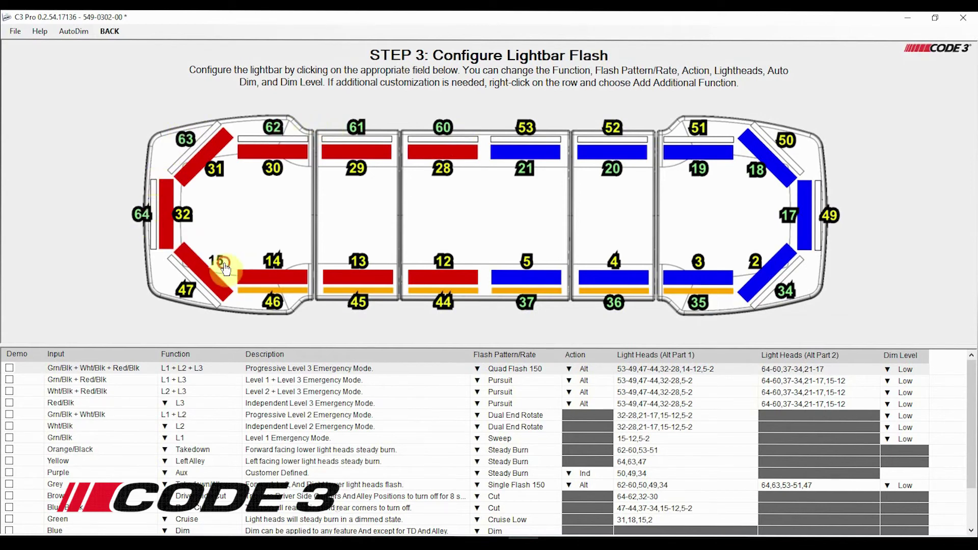
Move heads 36 and 34 into Part 1, leaving Part 2 as 64-60,37,35,21-17,15
{"action": "left_click", "coordinate": [723, 369]}
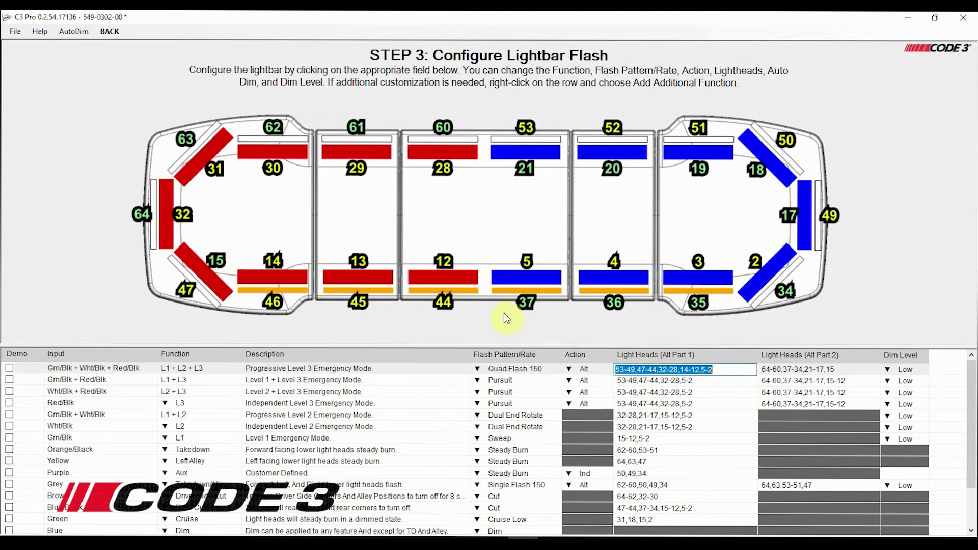
{"action": "left_click", "coordinate": [615, 303]}
{"action": "left_click", "coordinate": [788, 302]}
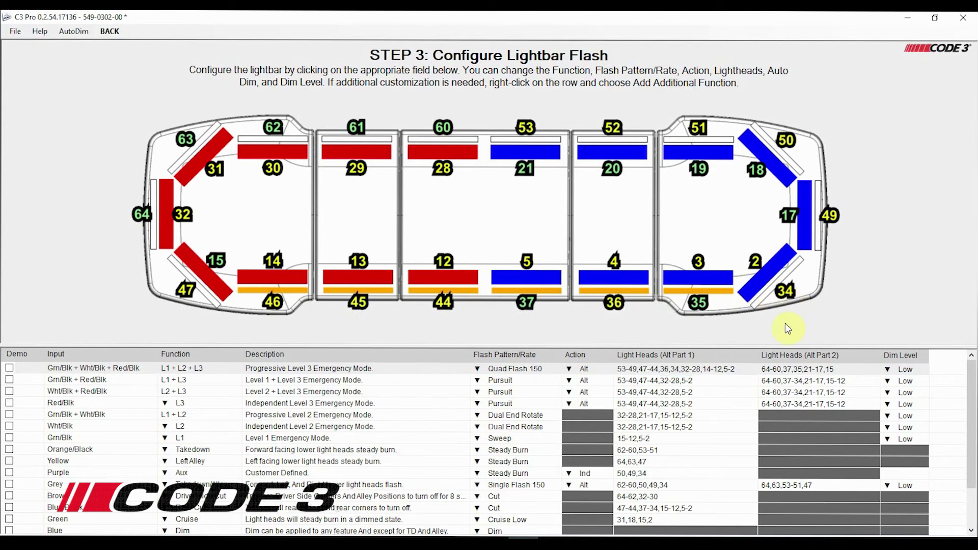
{"action": "left_click", "coordinate": [796, 371]}
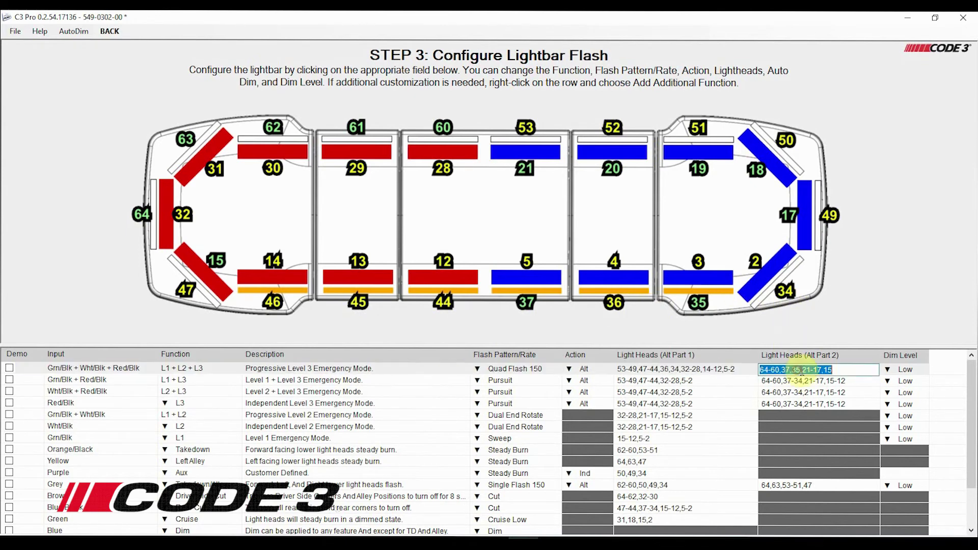
{"action": "left_click", "coordinate": [10, 367]}
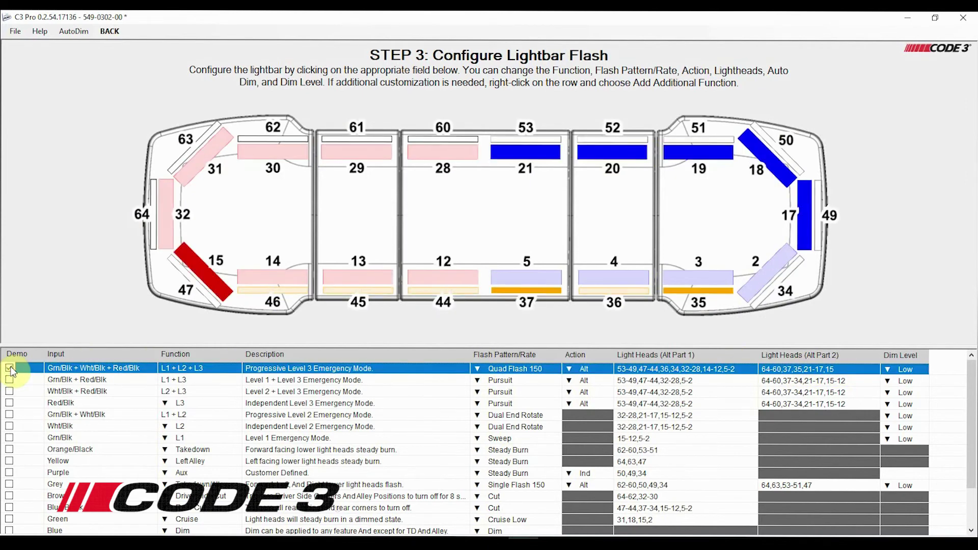
{"action": "left_click", "coordinate": [10, 367]}
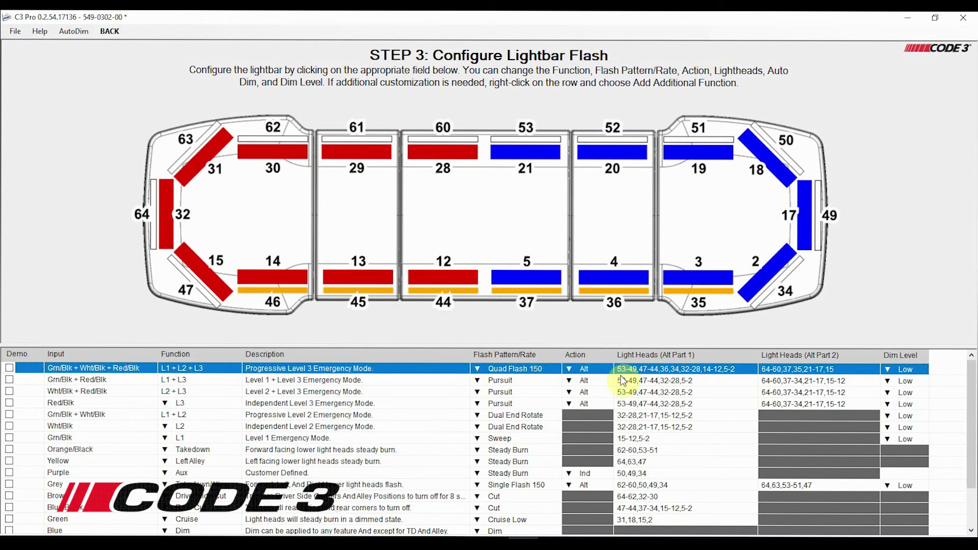
{"action": "left_click", "coordinate": [888, 370]}
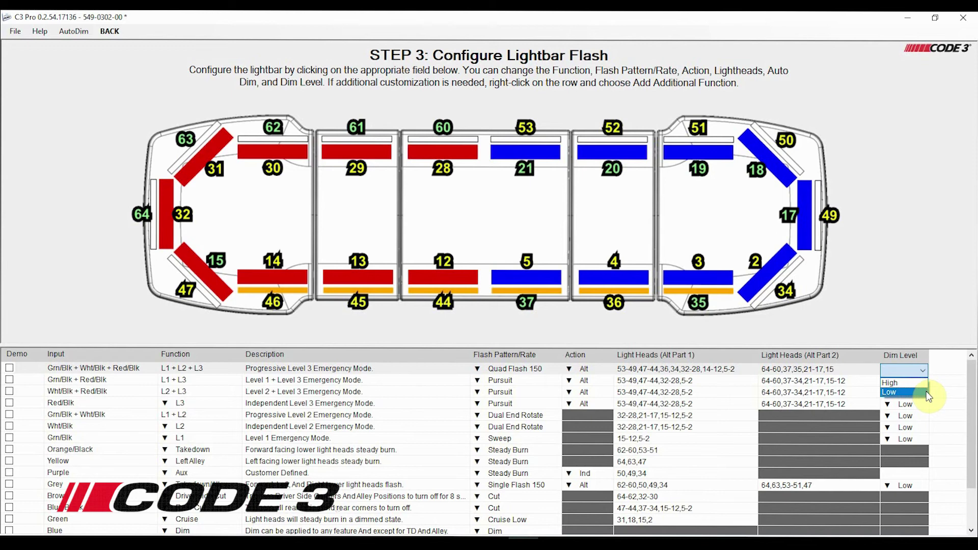
{"action": "left_click", "coordinate": [925, 392]}
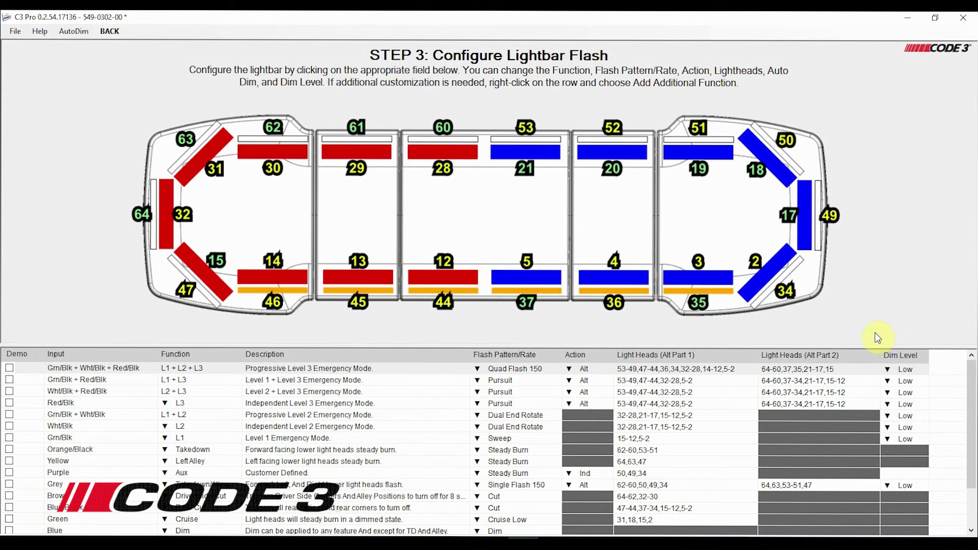
{"action": "left_click", "coordinate": [301, 369]}
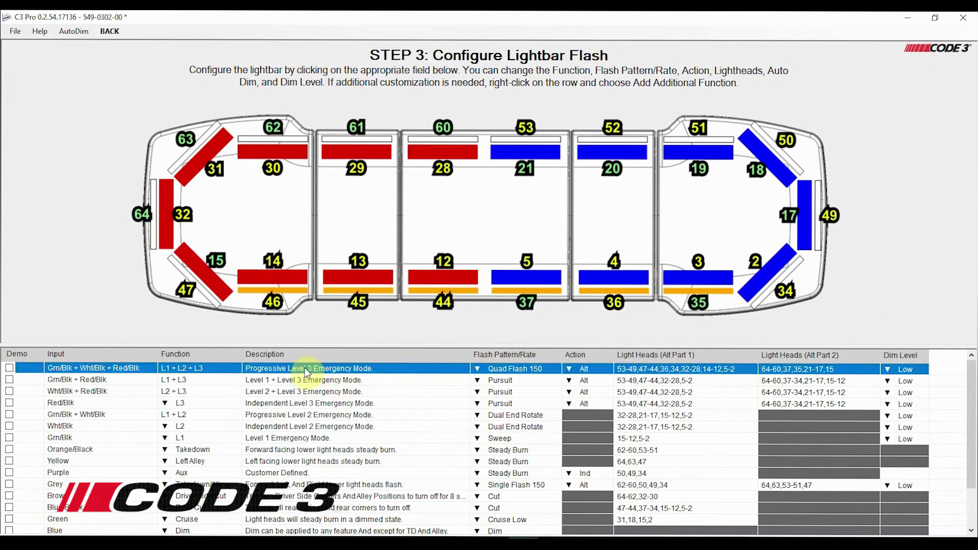
Add an additional function sub-row under the first emergency row from its context menu
{"action": "right_click", "coordinate": [307, 370]}
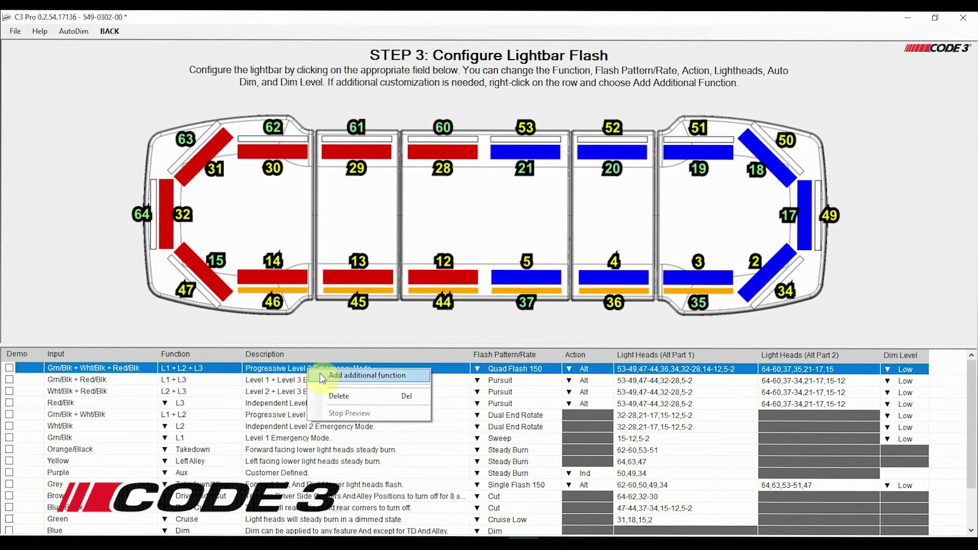
{"action": "left_click", "coordinate": [324, 376]}
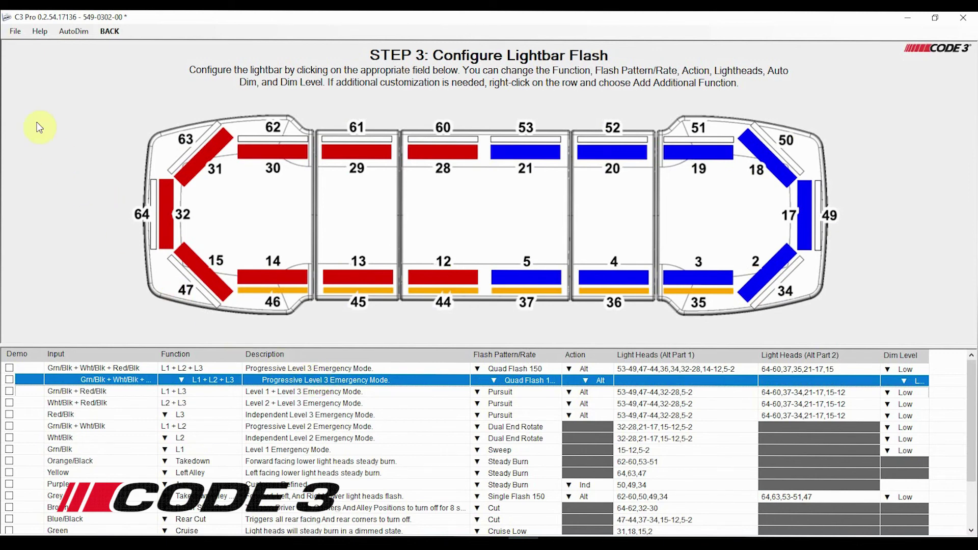
Save the configuration via File > Save with file name PursuitLightbarFlashPattern12
{"action": "left_click", "coordinate": [15, 32]}
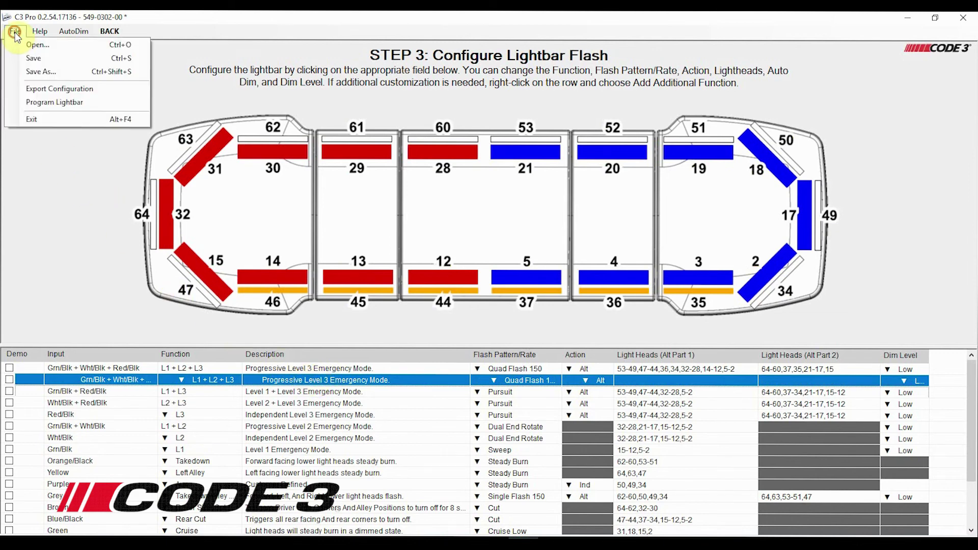
{"action": "left_click", "coordinate": [49, 73]}
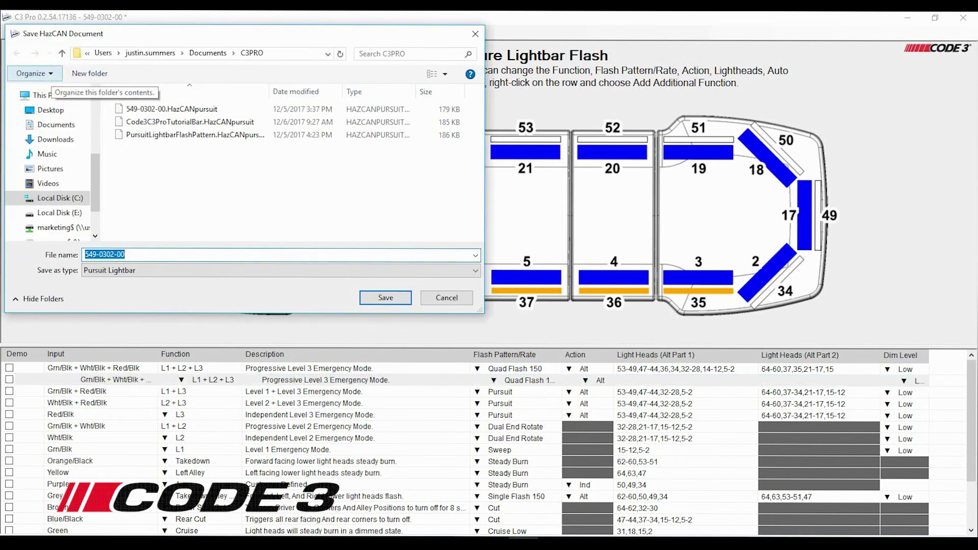
{"action": "type", "text": "PursuitLig"}
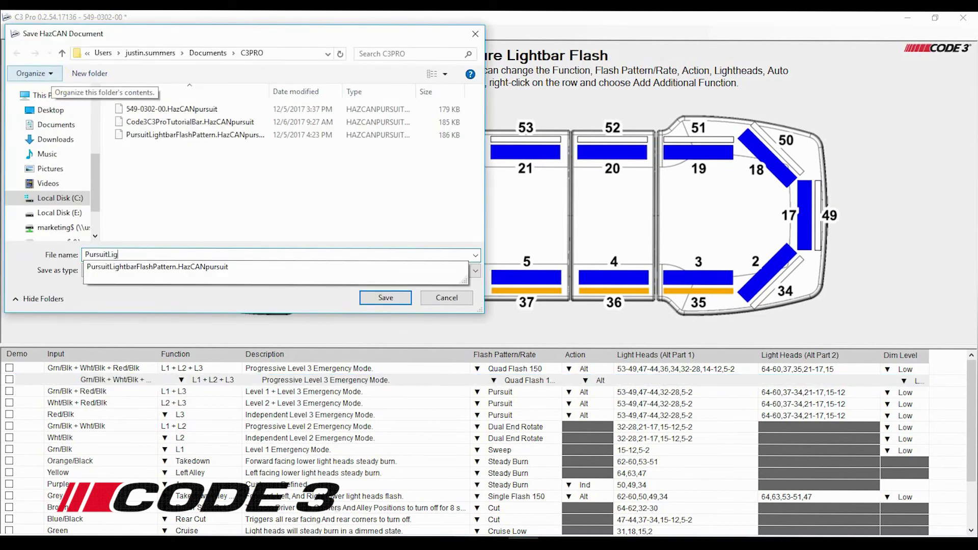
{"action": "type", "text": "htbarFlashPattern12"}
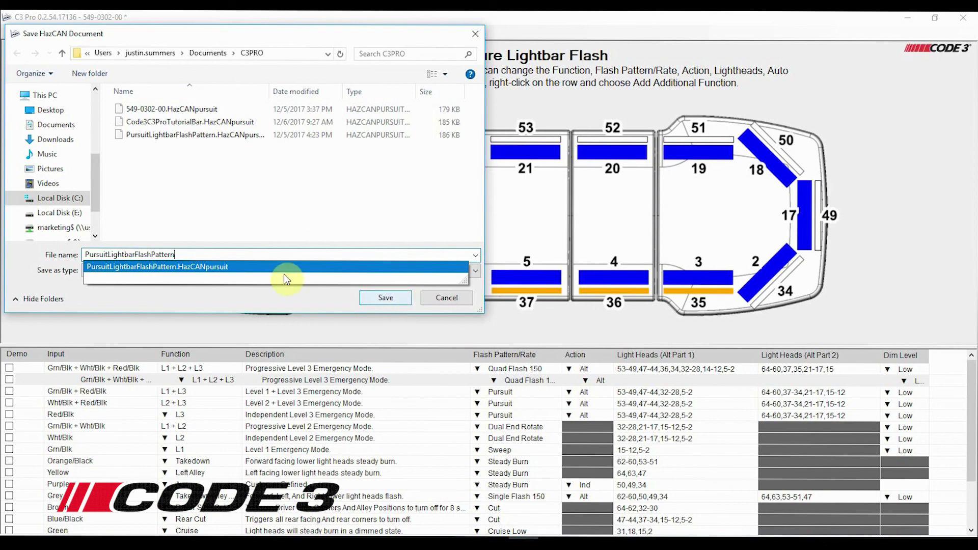
{"action": "left_click", "coordinate": [200, 254]}
{"action": "type", "text": "12"}
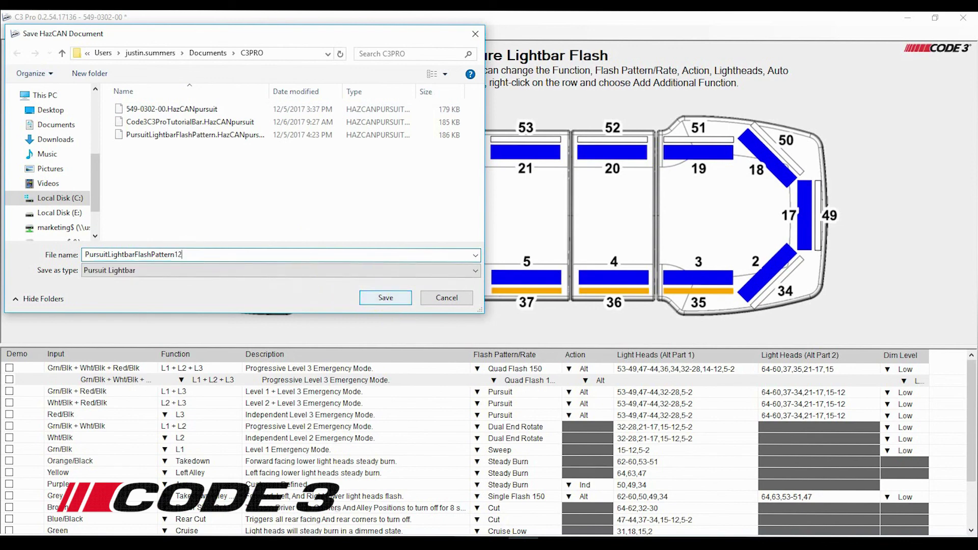